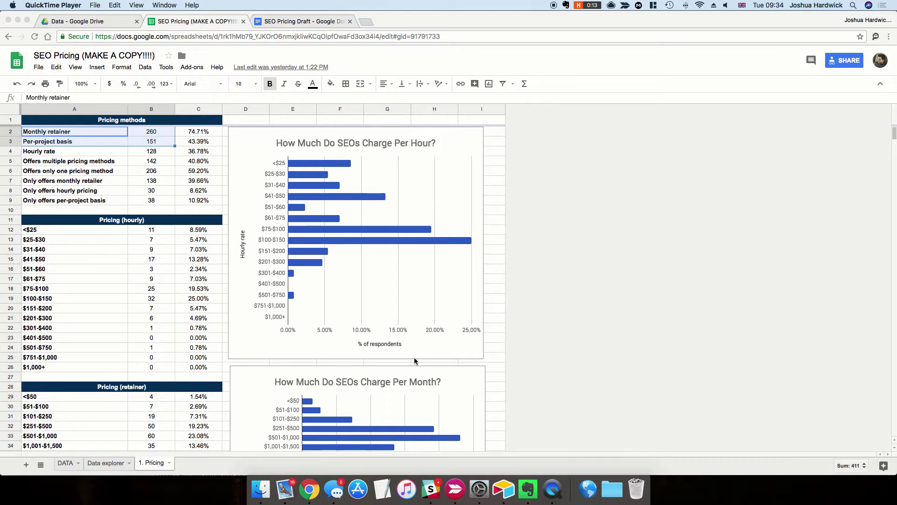
# Step: Examine the pricing summary tables and the hourly, monthly and per-project charts on the 1. Pricing sheet
pyautogui.scroll(-6, 392, 337)
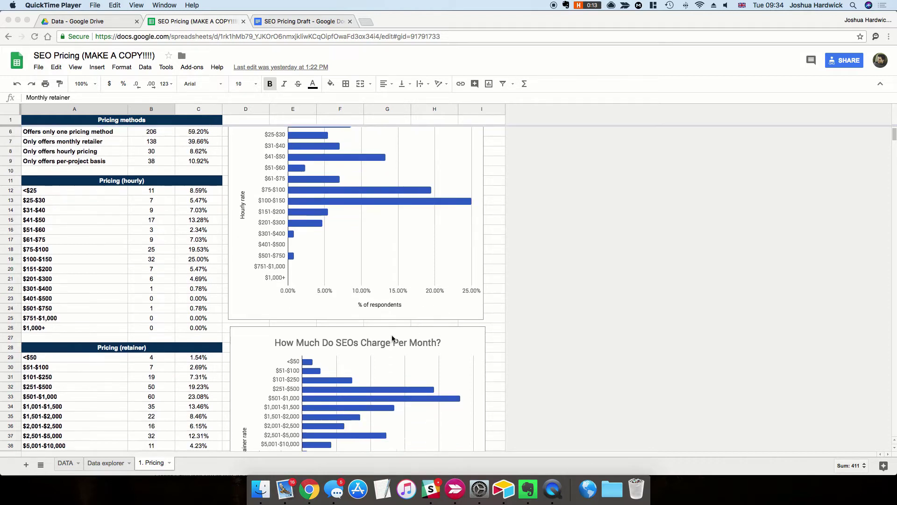
pyautogui.scroll(-2, 392, 334)
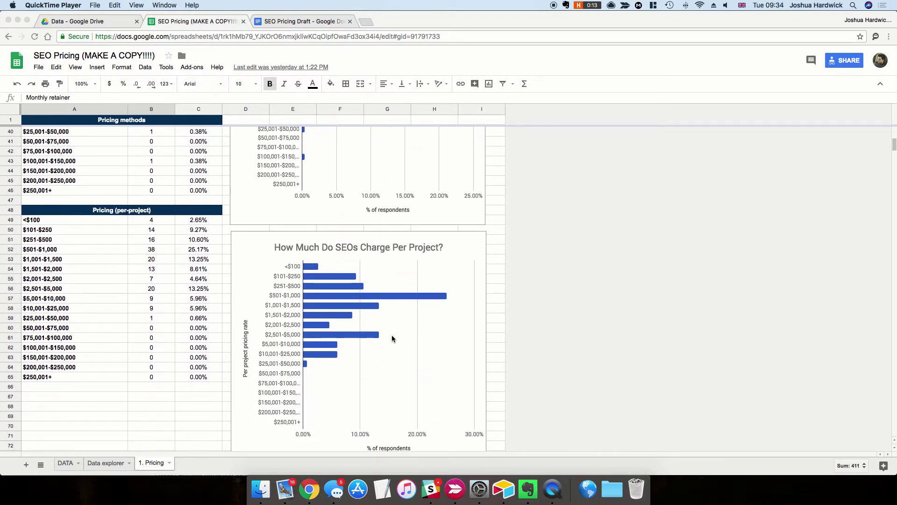
pyautogui.scroll(8, 392, 335)
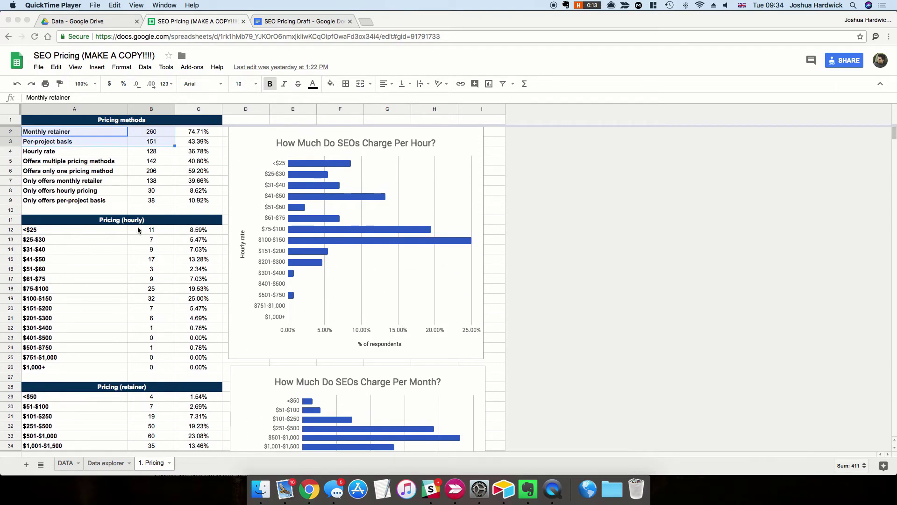
pyautogui.click(165, 233)
pyautogui.moveTo(164, 365); pyautogui.dragTo(190, 234)
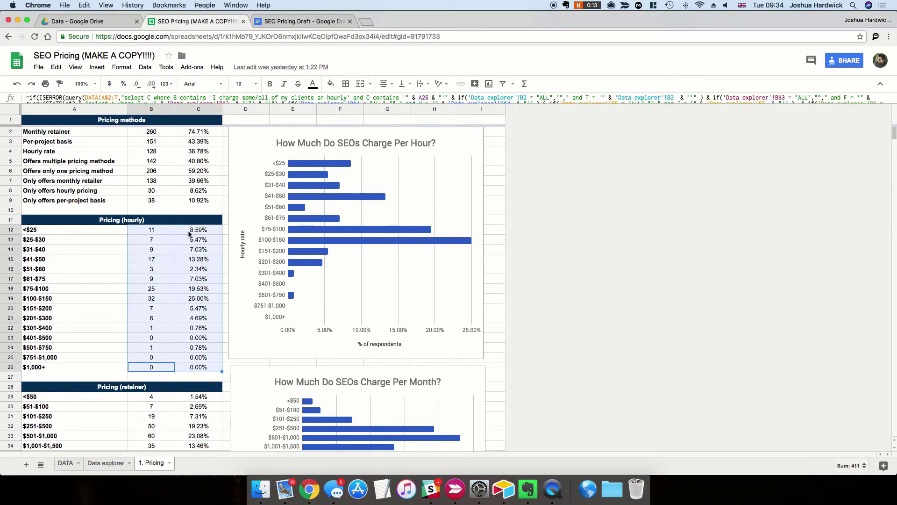
pyautogui.click(190, 232)
pyautogui.moveTo(52, 111); pyautogui.dragTo(197, 104)
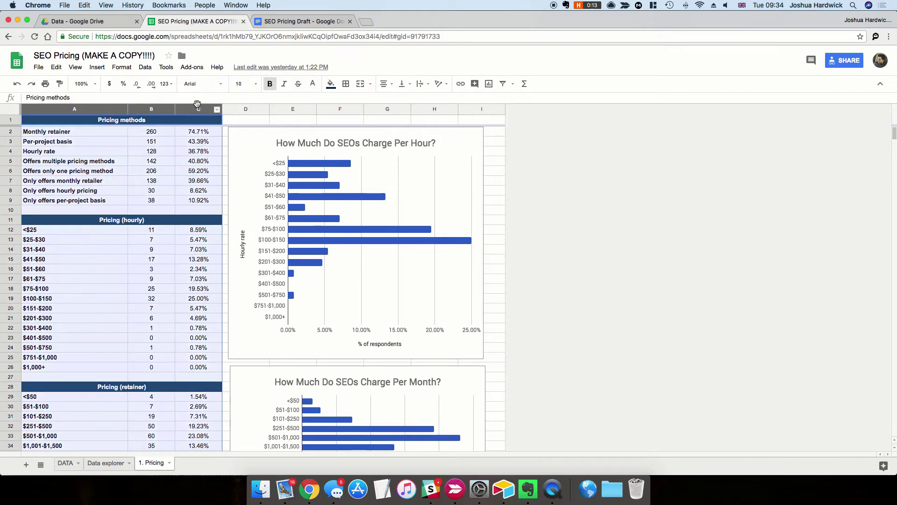
pyautogui.click(206, 209)
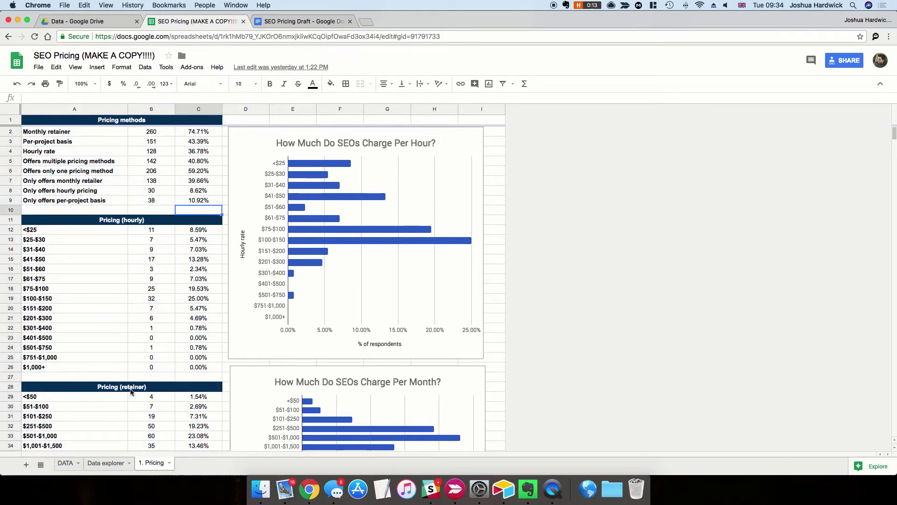
# Step: Examine the survey response columns on the DATA sheet, including the website column and the region column
pyautogui.click(65, 463)
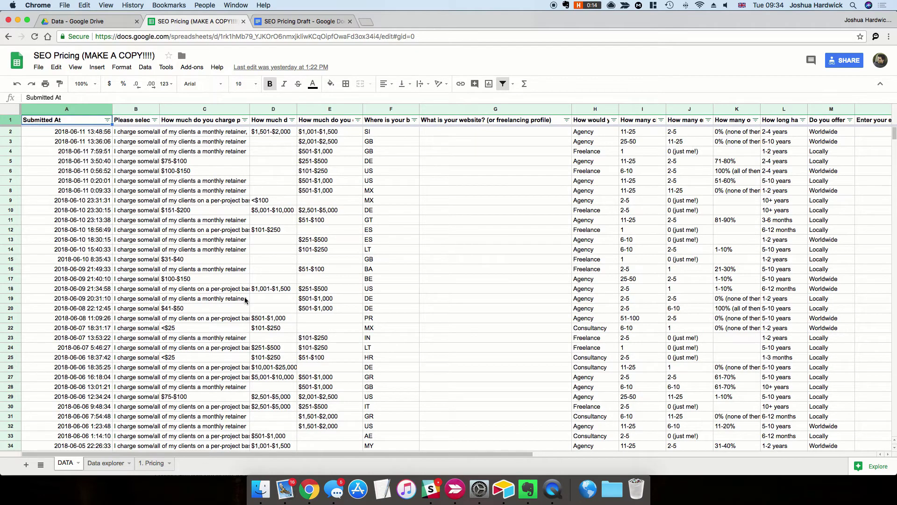
pyautogui.hscroll(10, 257, 300)
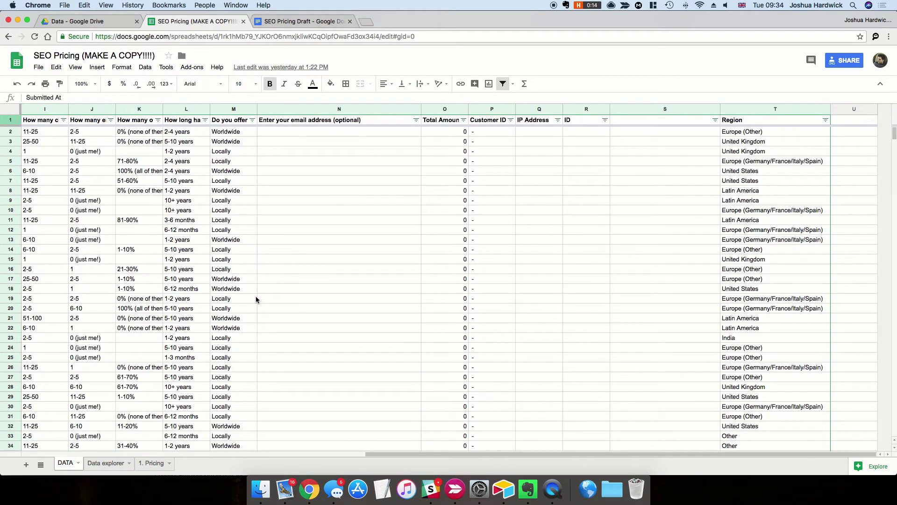
pyautogui.moveTo(402, 454); pyautogui.dragTo(199, 455)
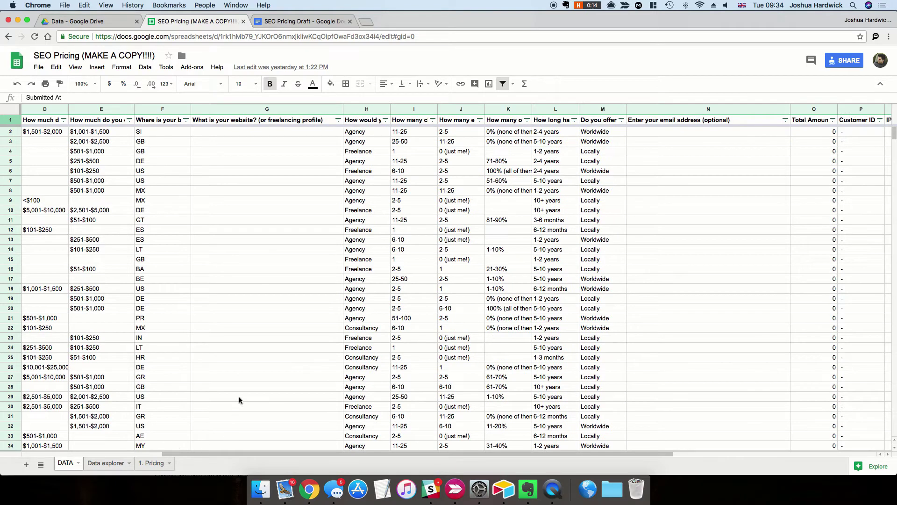
pyautogui.click(291, 110)
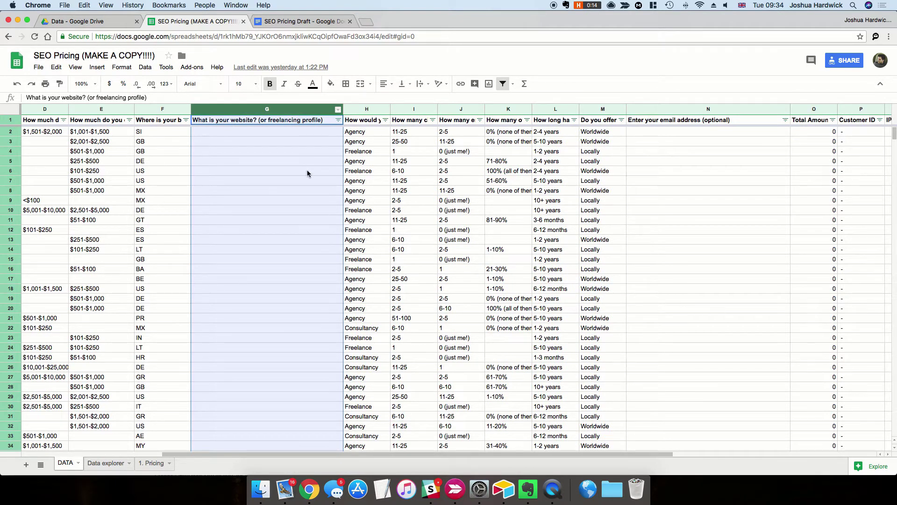
pyautogui.hscroll(5, 348, 344)
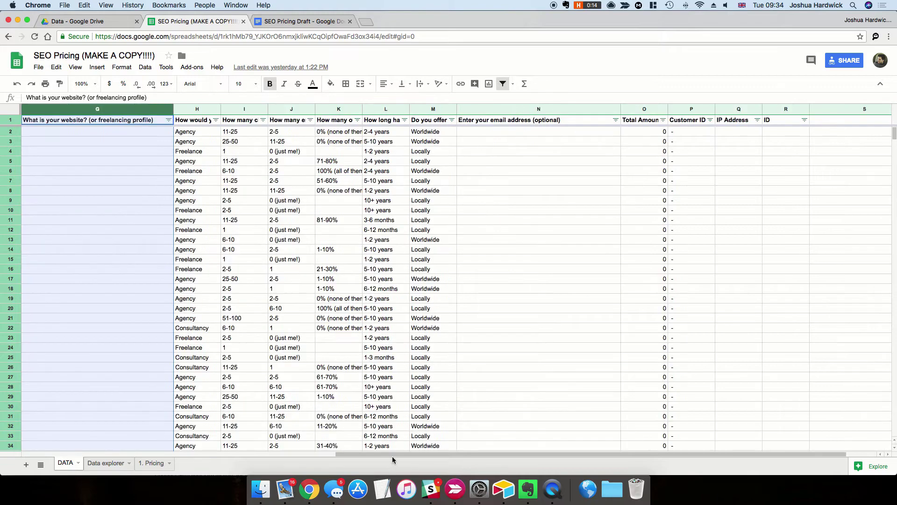
pyautogui.hscroll(-10, 190, 324)
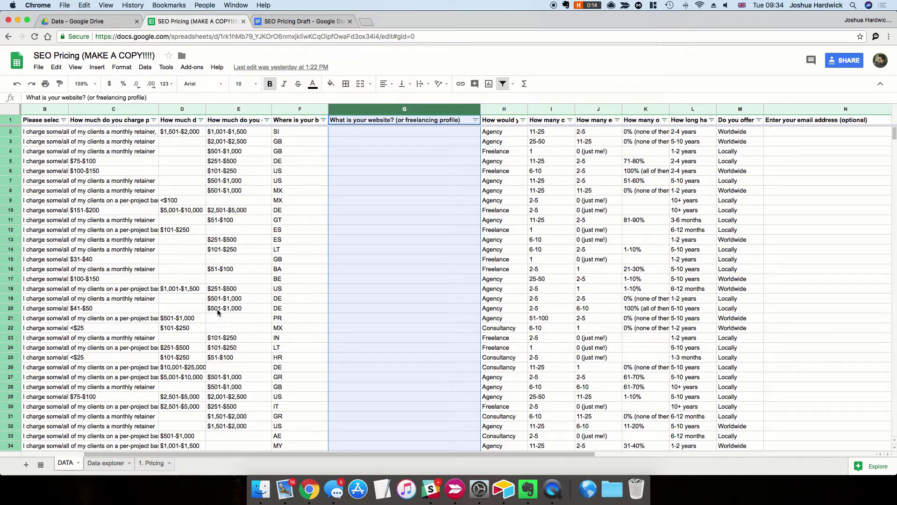
pyautogui.hscroll(-2, 120, 445)
# Step: Review the filter categories on the Data explorer sheet, including the options of the Employees filter
pyautogui.click(112, 463)
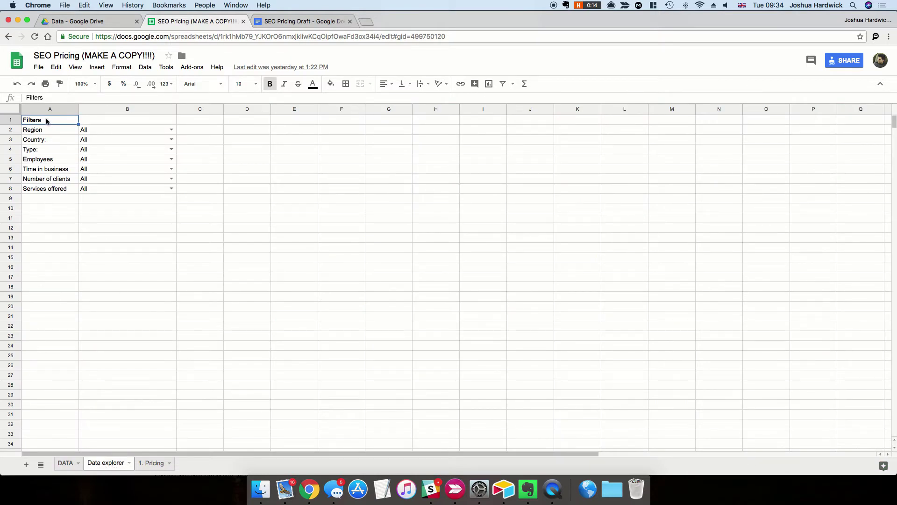
pyautogui.moveTo(73, 109); pyautogui.dragTo(106, 109)
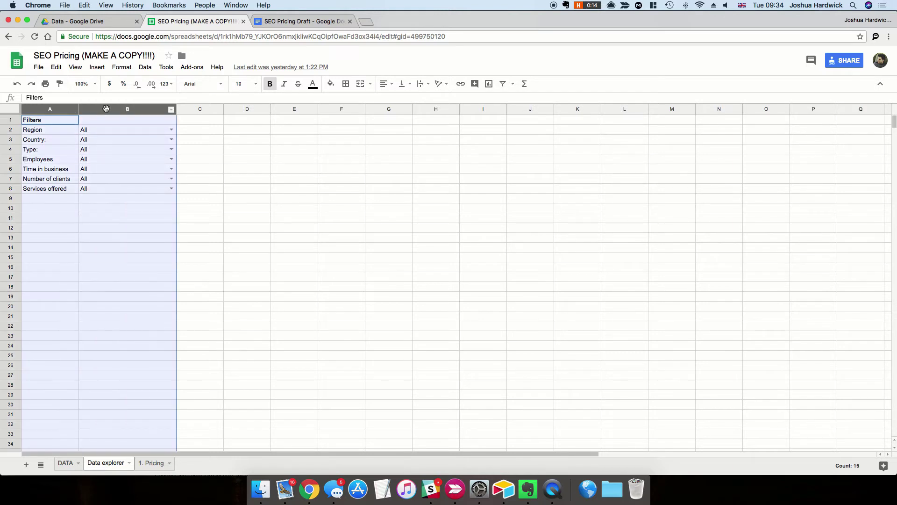
pyautogui.click(109, 220)
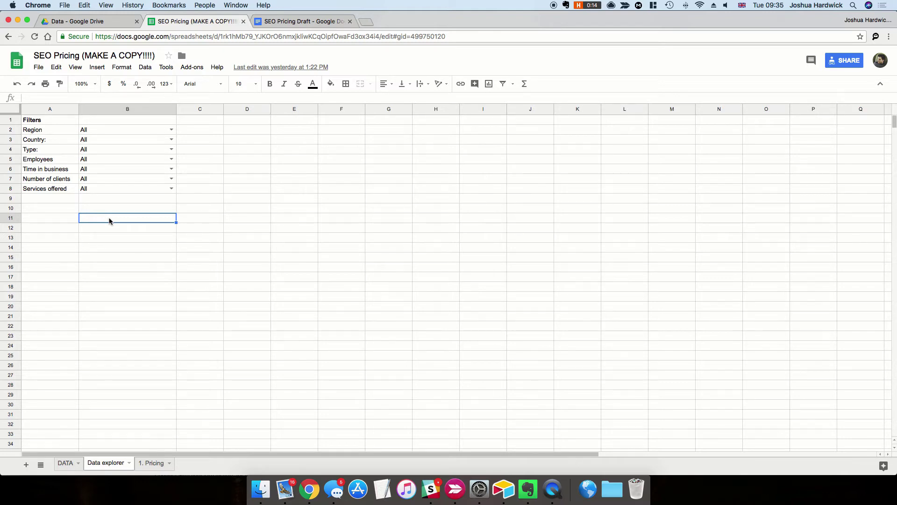
pyautogui.moveTo(41, 131); pyautogui.dragTo(37, 195)
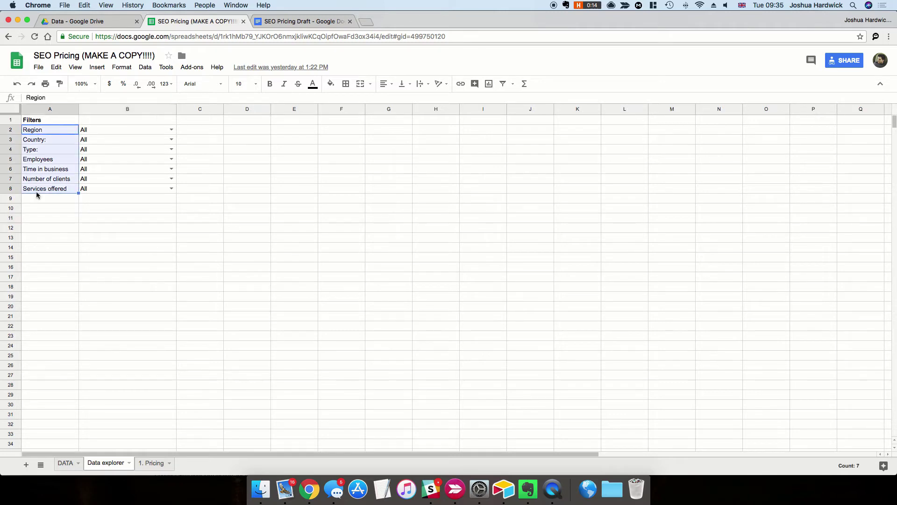
pyautogui.click(42, 148)
pyautogui.click(43, 159)
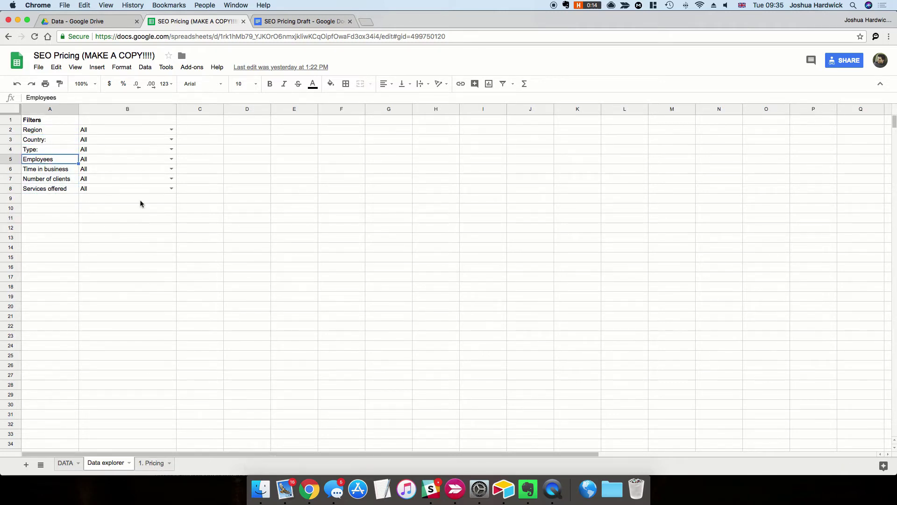
pyautogui.click(171, 159)
pyautogui.click(227, 290)
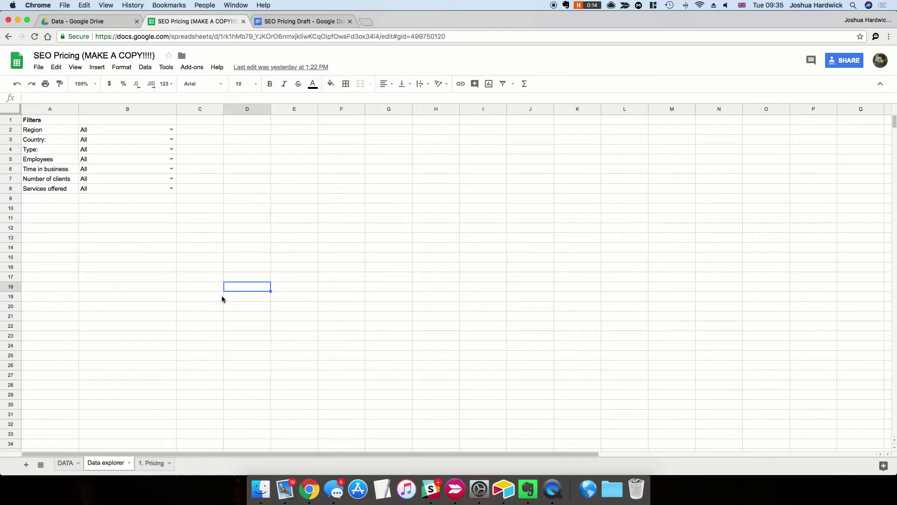
# Step: Set the Region filter to United States and show the filtered figures on the 1. Pricing sheet
pyautogui.click(171, 130)
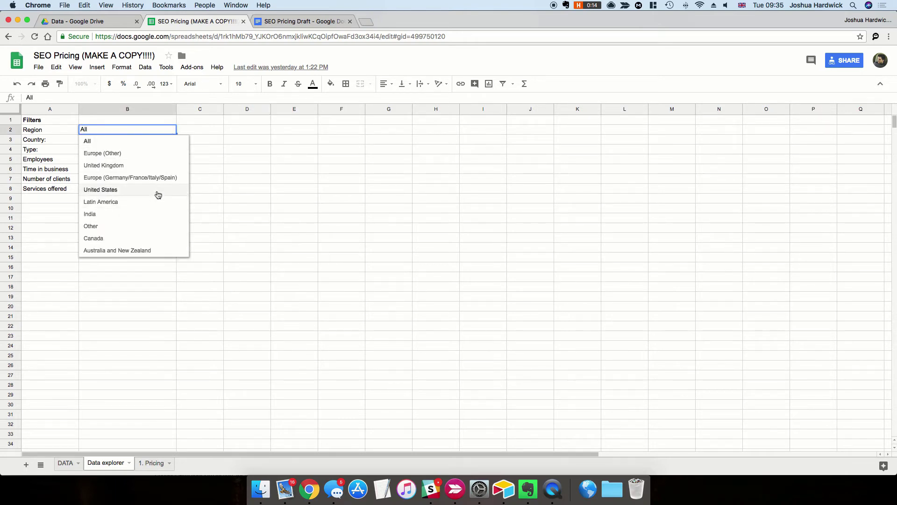
pyautogui.click(158, 195)
pyautogui.click(153, 463)
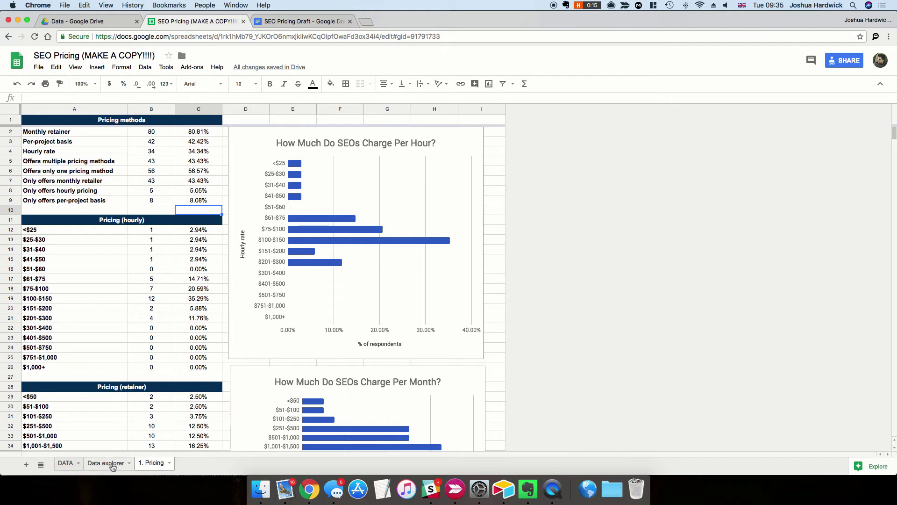
pyautogui.click(111, 464)
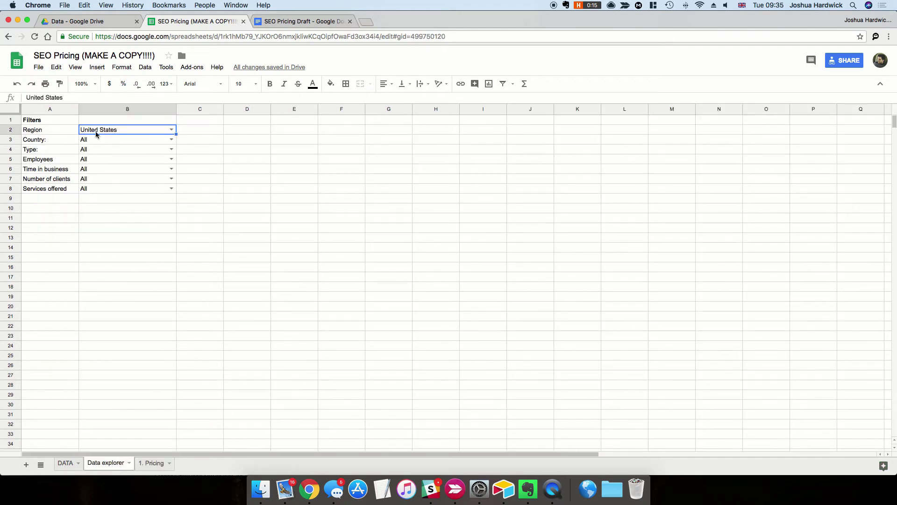
pyautogui.click(150, 463)
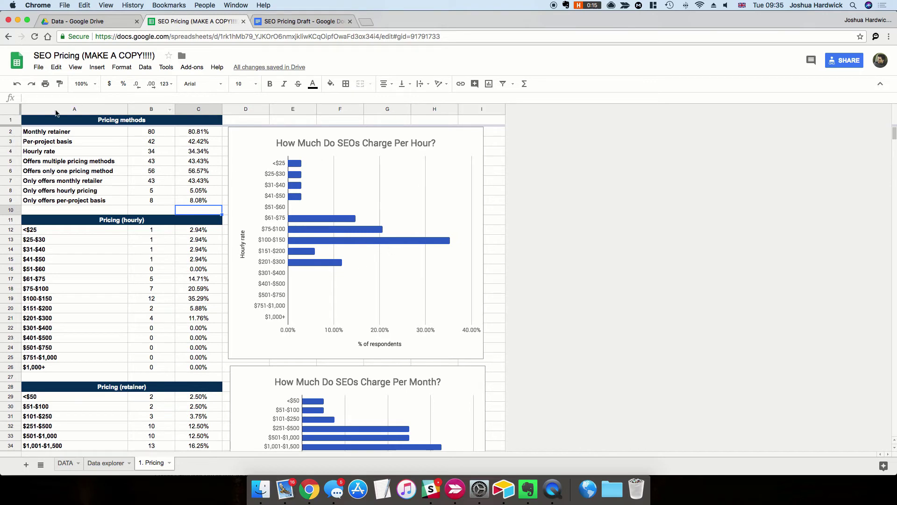
# Step: Inspect the monthly retainer count and percentage and the row for respondents offering only a monthly retainer
pyautogui.click(195, 135)
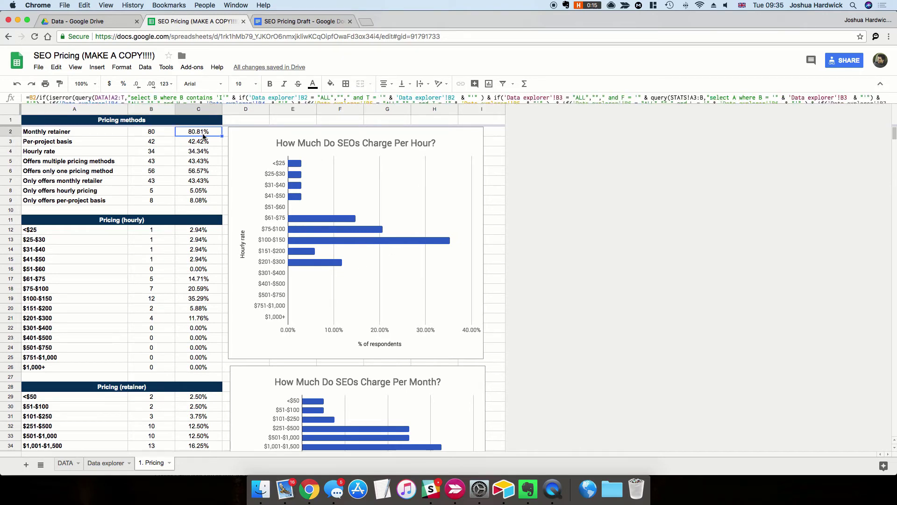
pyautogui.click(151, 135)
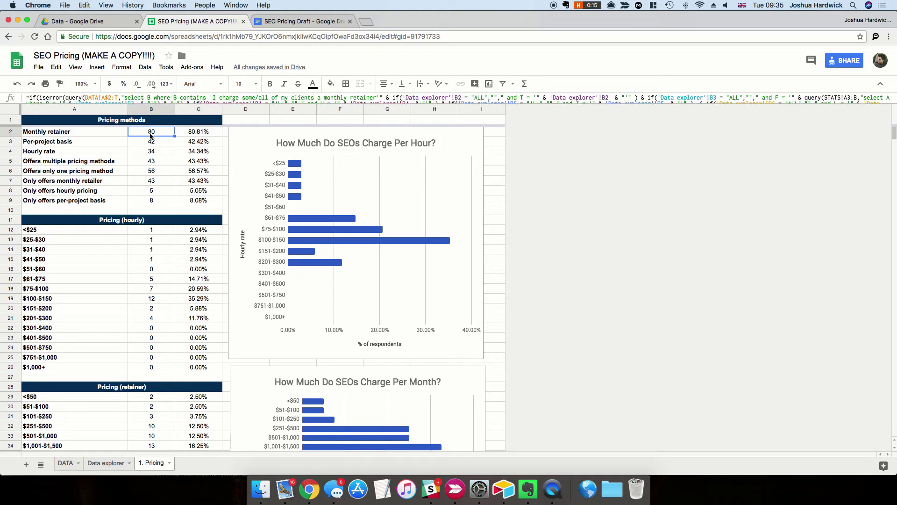
pyautogui.click(201, 184)
pyautogui.click(47, 182)
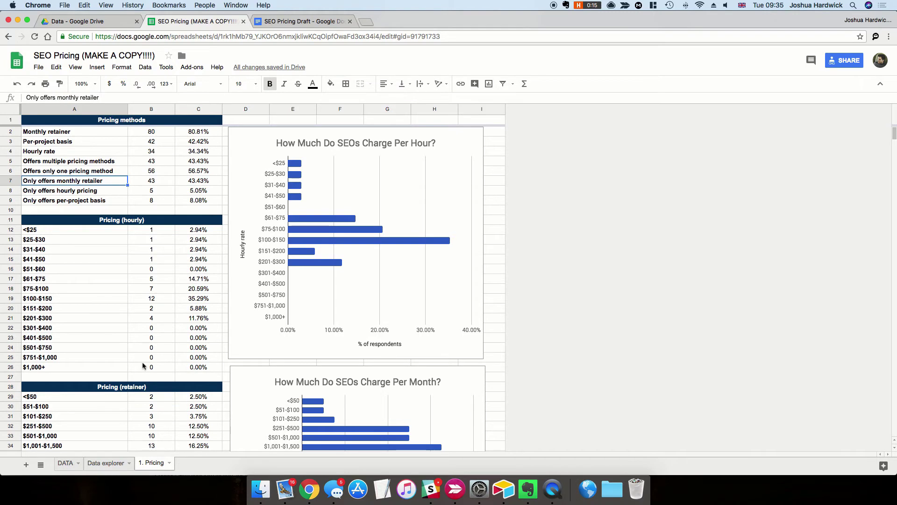
# Step: Set the Region filter to United Kingdom and review the pricing method percentages on the 1. Pricing sheet
pyautogui.click(106, 463)
pyautogui.click(171, 130)
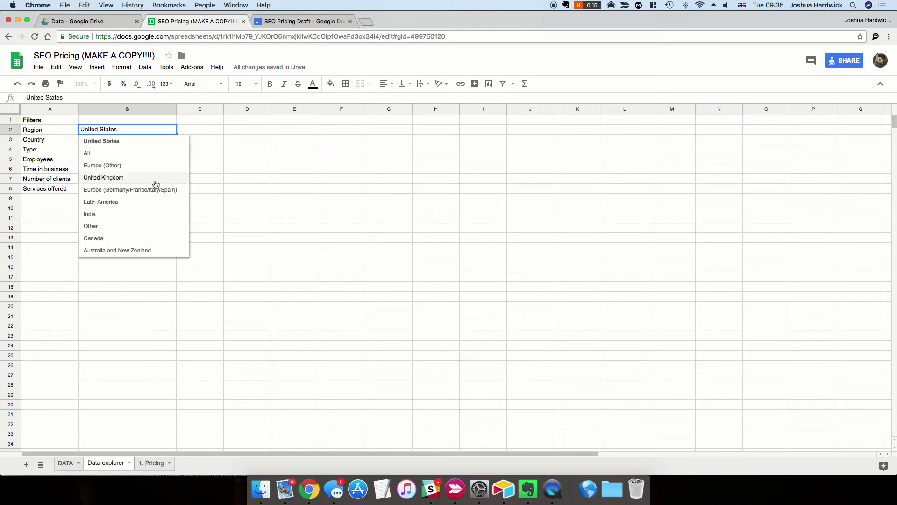
pyautogui.click(154, 180)
pyautogui.click(151, 463)
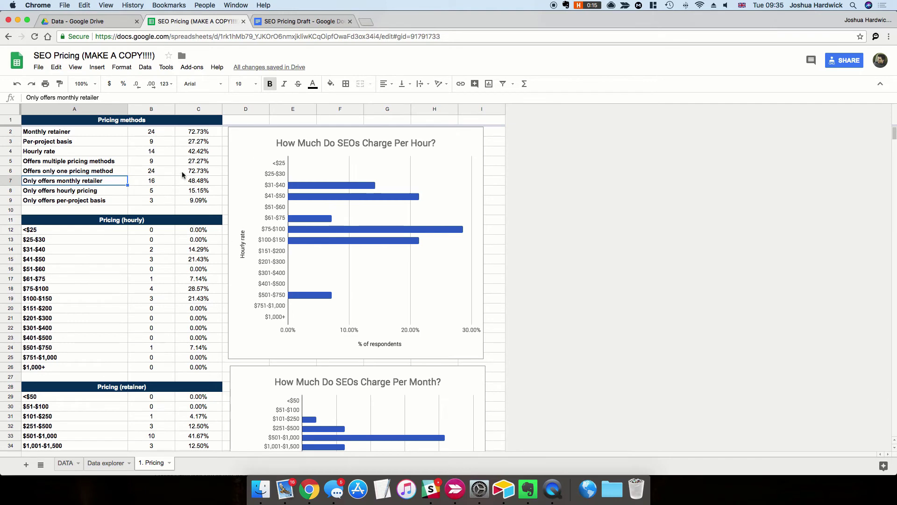
pyautogui.moveTo(194, 133); pyautogui.dragTo(199, 200)
# Step: Set the Region filter to United States and the Type filter to Freelance on the Data explorer sheet
pyautogui.click(107, 463)
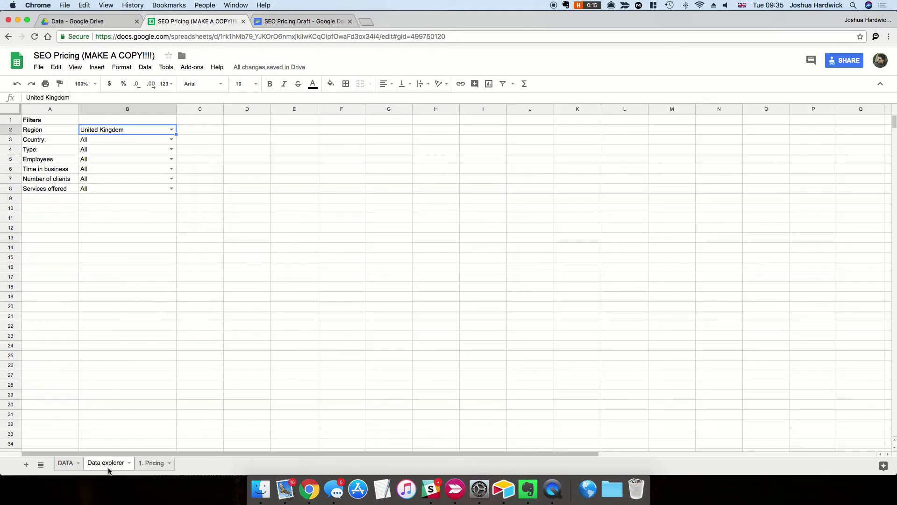
pyautogui.click(172, 129)
pyautogui.click(156, 191)
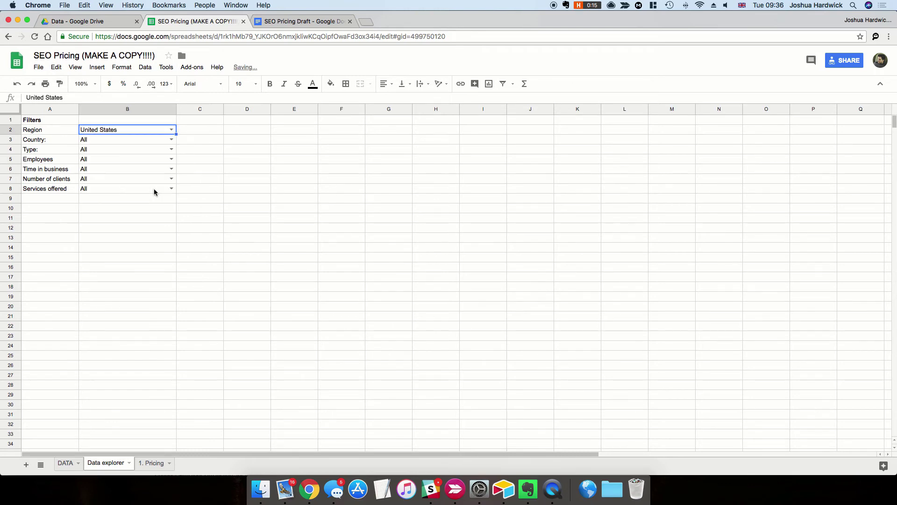
pyautogui.click(172, 149)
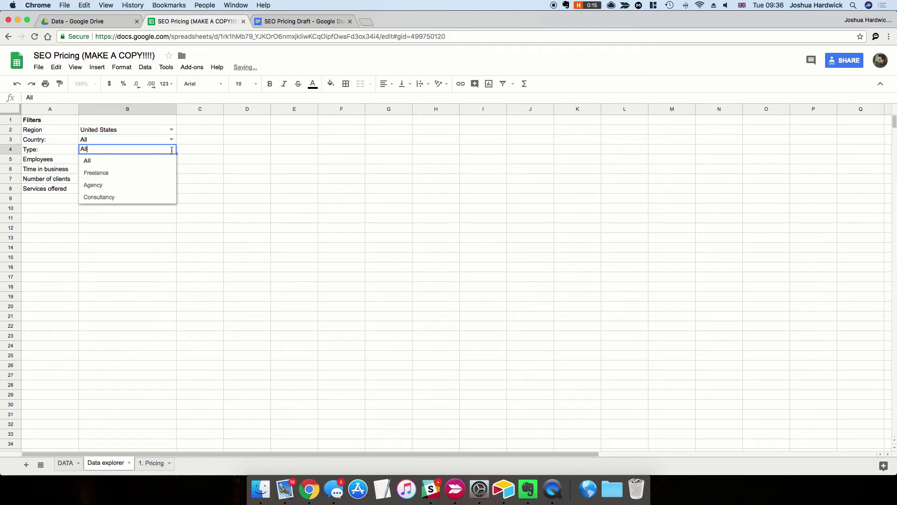
pyautogui.click(163, 173)
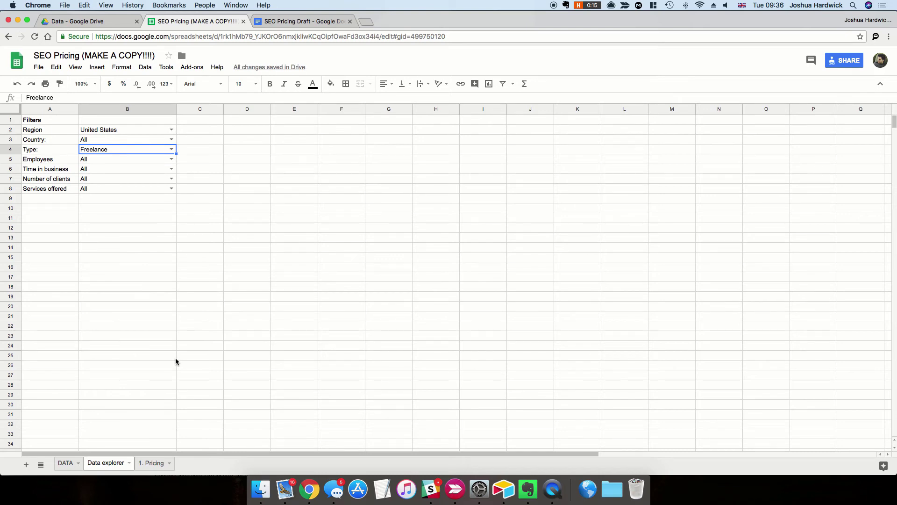
# Step: Review the pricing tables and the hourly and monthly charts for United States freelancers
pyautogui.click(151, 464)
pyautogui.scroll(-5, 367, 265)
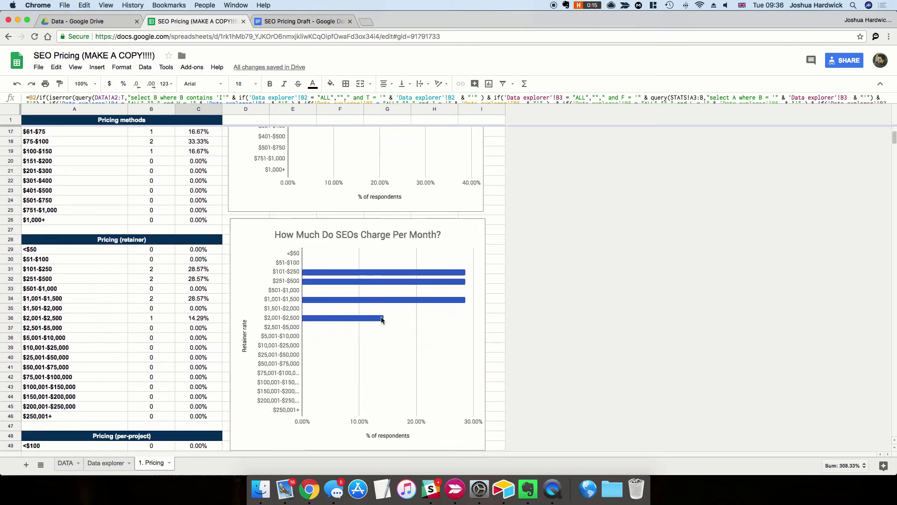
pyautogui.scroll(5, 380, 316)
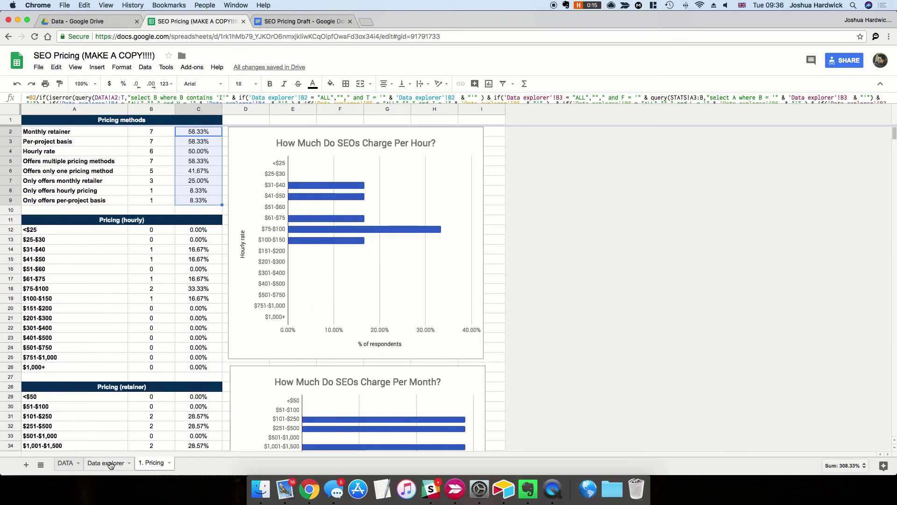
# Step: Set the Employees filter to 101-250 on the Data explorer sheet and review the pricing method percentages on the 1. Pricing sheet
pyautogui.click(107, 463)
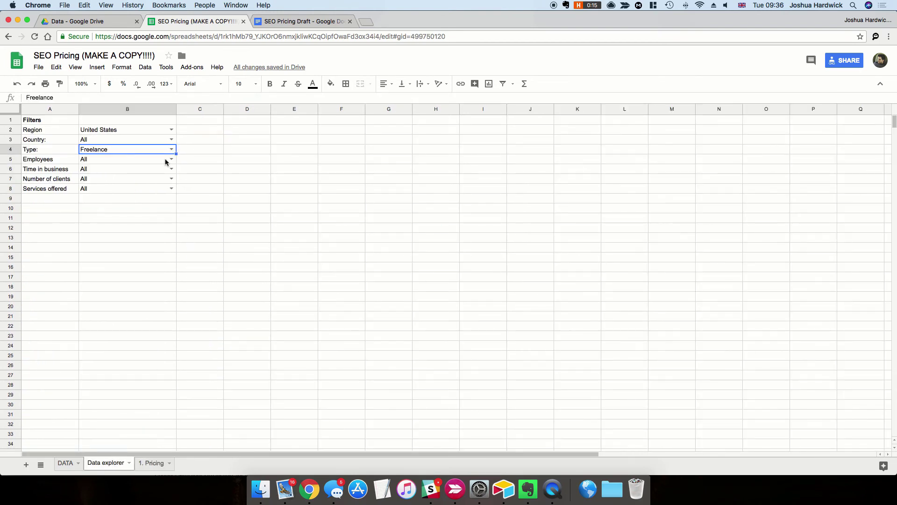
pyautogui.click(168, 160)
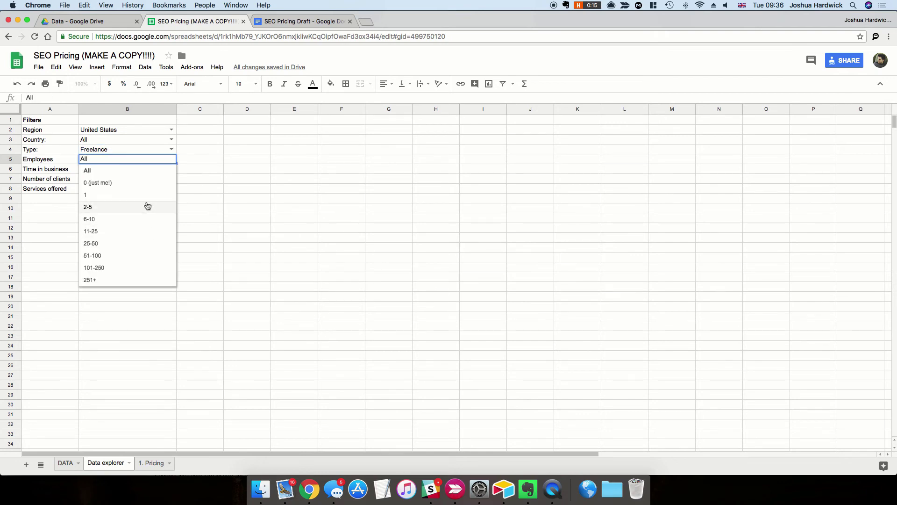
pyautogui.click(128, 267)
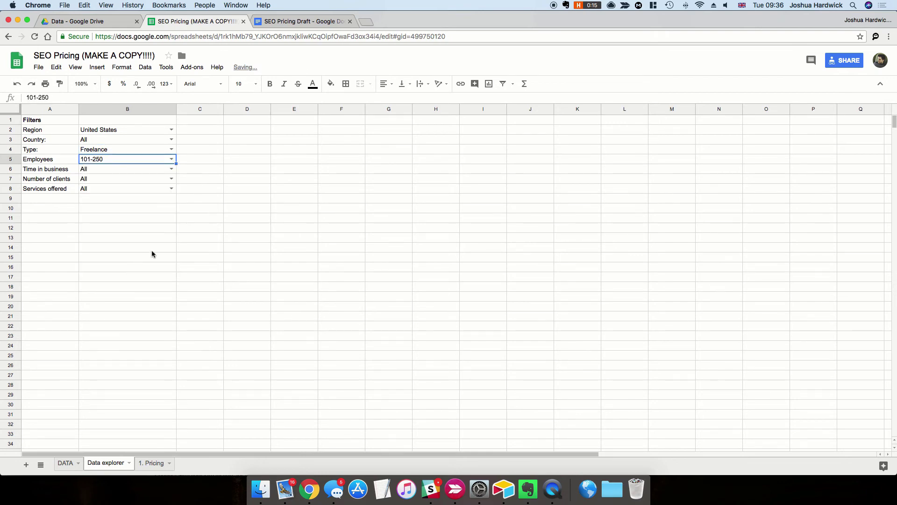
pyautogui.click(151, 464)
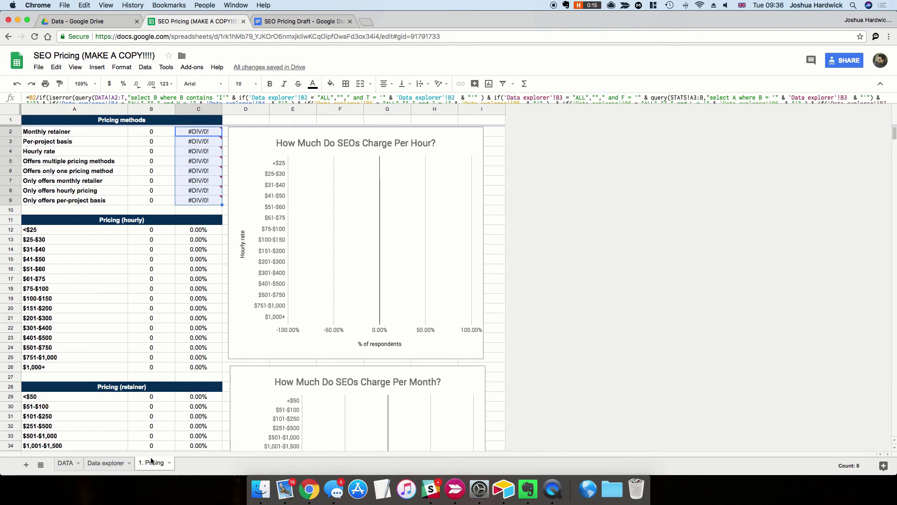
pyautogui.moveTo(201, 132); pyautogui.dragTo(201, 215)
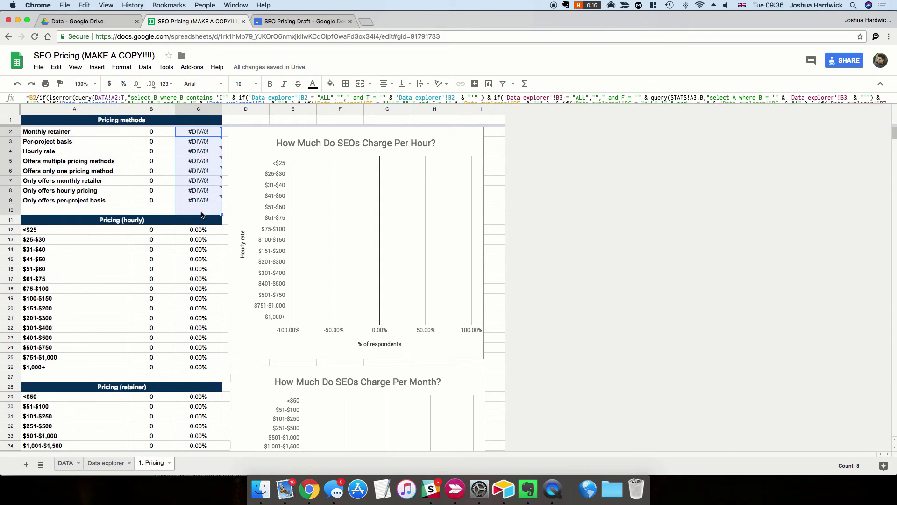
# Step: Recheck the Data explorer filters and inspect the respondent counts for the pricing methods on the 1. Pricing sheet
pyautogui.click(111, 463)
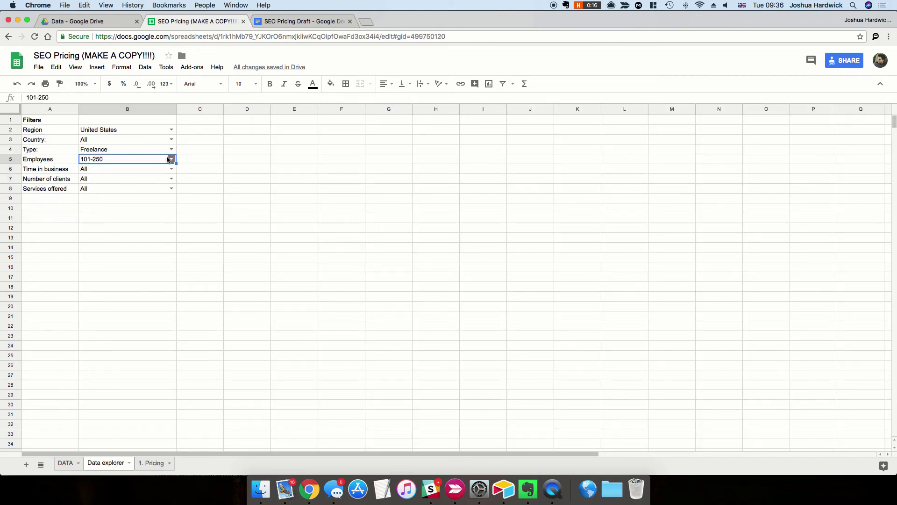
pyautogui.click(160, 465)
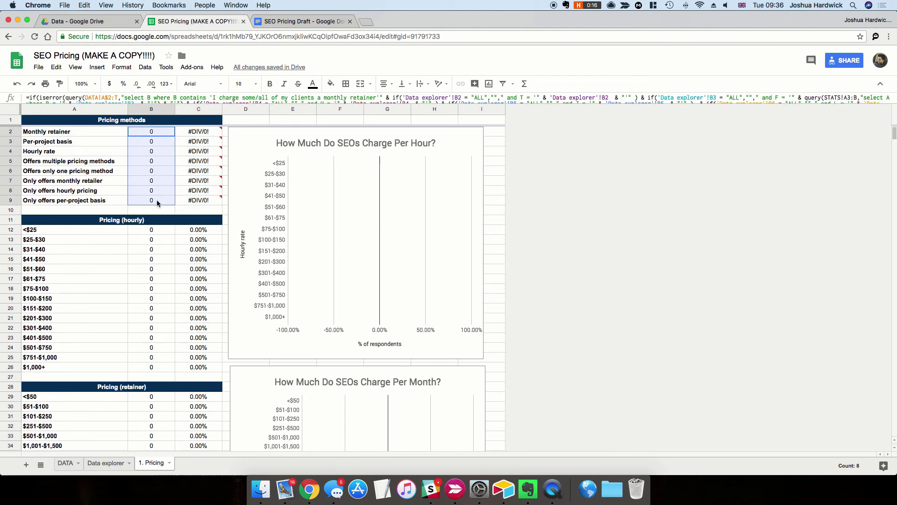
pyautogui.moveTo(160, 135); pyautogui.dragTo(158, 203)
# Step: Reset the Employees filter to All and set the Region filter to India on the Data explorer sheet
pyautogui.click(106, 464)
pyautogui.click(172, 160)
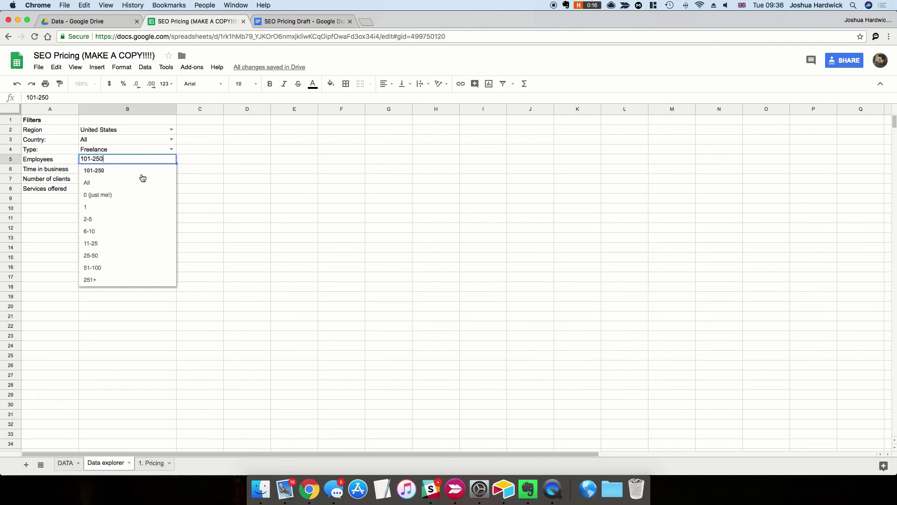
pyautogui.click(117, 183)
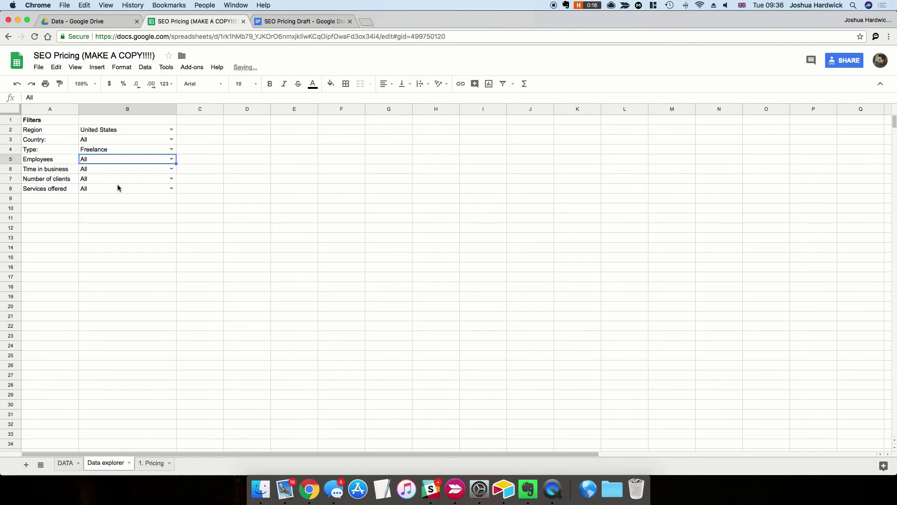
pyautogui.click(171, 130)
pyautogui.click(108, 214)
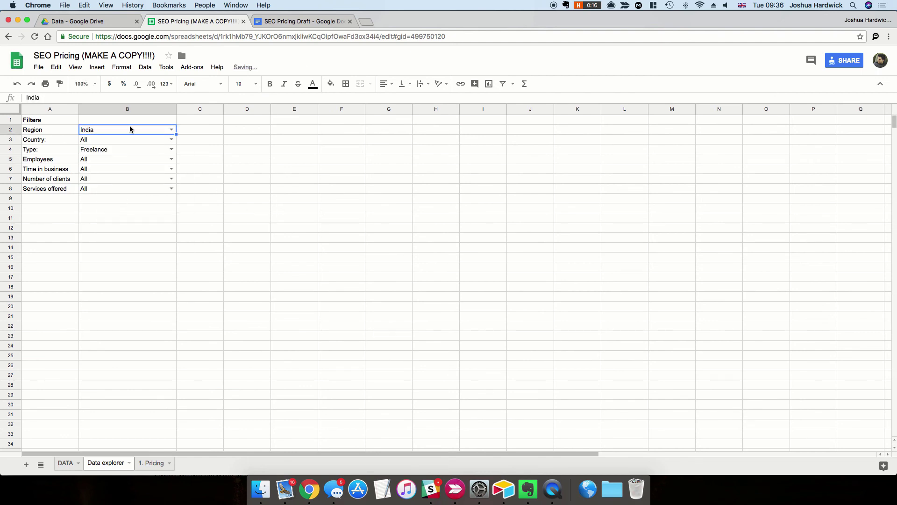
# Step: Check the Type and Employees filter options, keeping their selections, and review the pricing tables and charts for freelancers in India
pyautogui.click(170, 148)
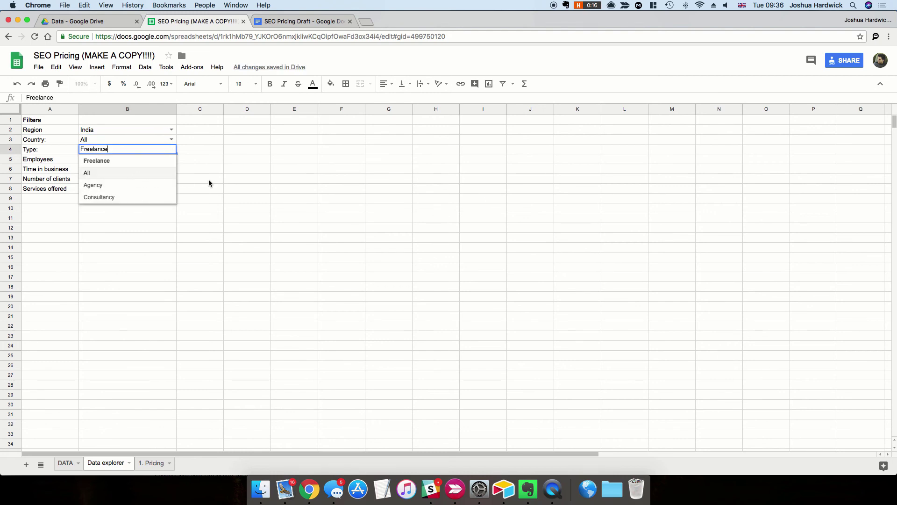
pyautogui.click(215, 179)
pyautogui.click(171, 159)
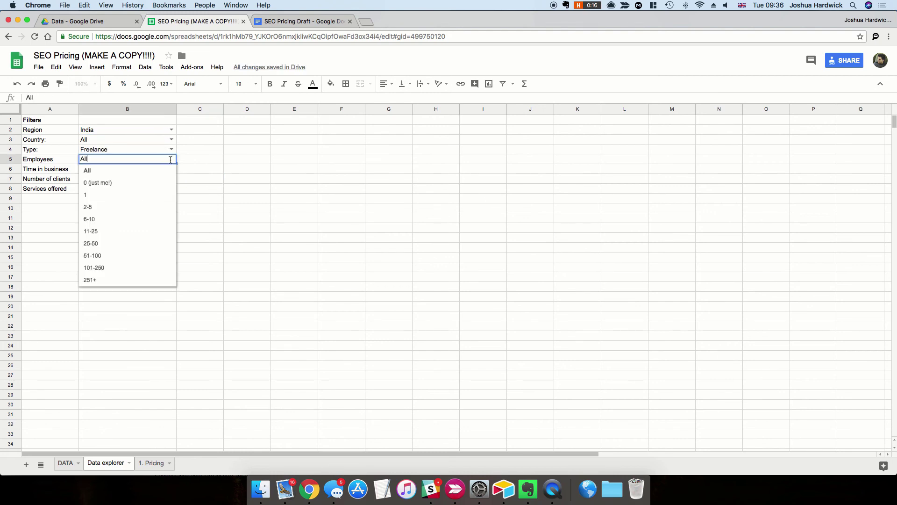
pyautogui.click(302, 210)
pyautogui.click(146, 464)
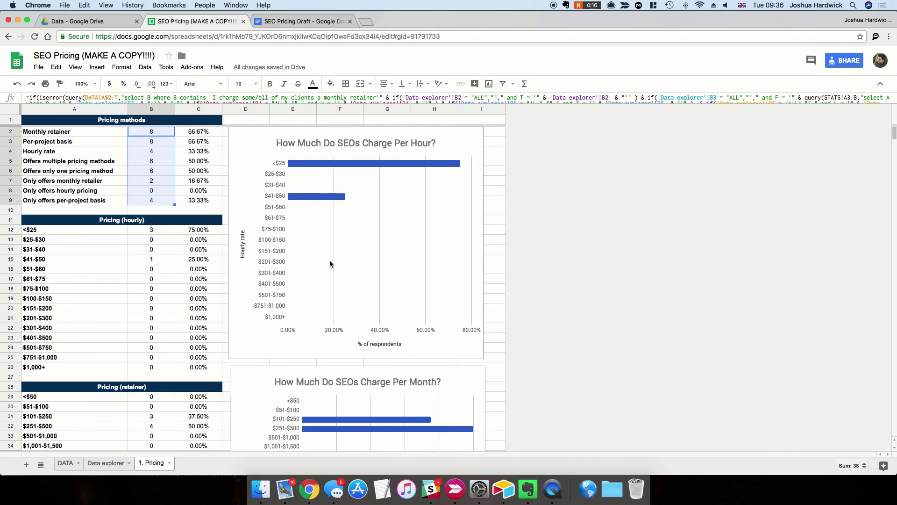
# Step: Examine the raw survey responses on the DATA sheet, including the website, email address, customer ID and IP address columns
pyautogui.click(66, 463)
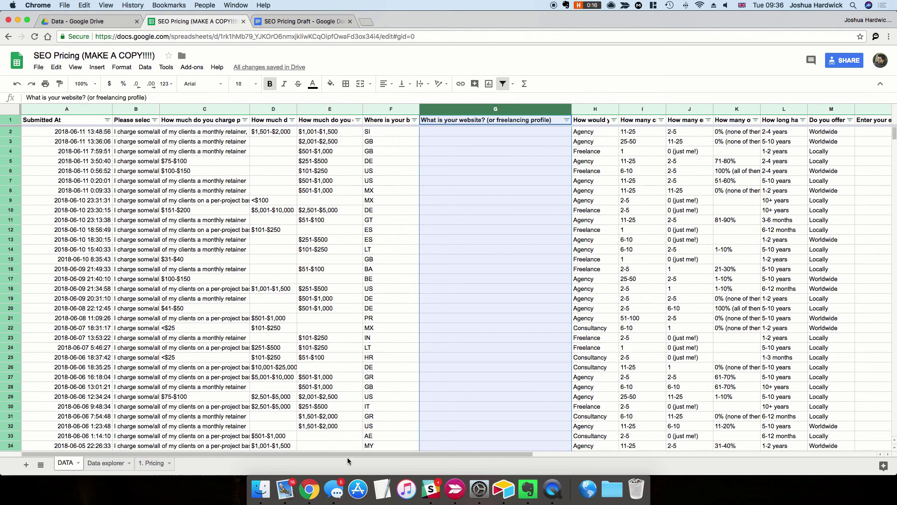
pyautogui.hscroll(5, 367, 308)
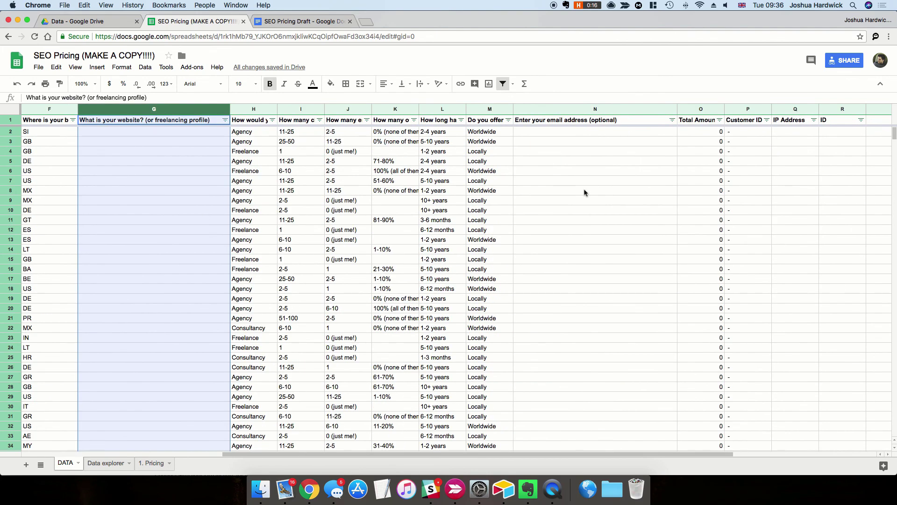